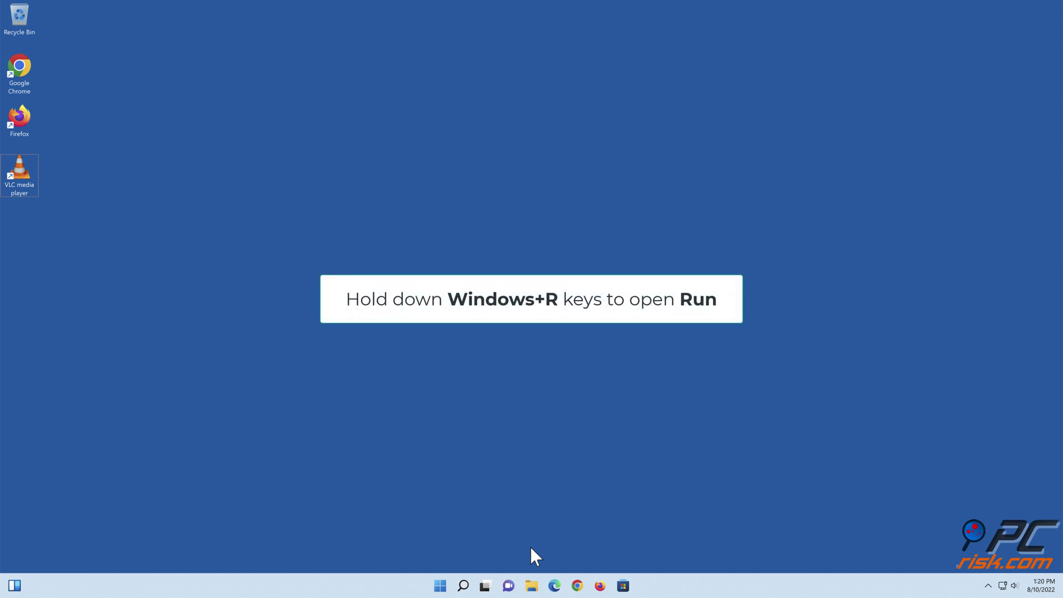
# Open VLC's %appdata%\vlc settings folder in File Explorer from the Run dialog
pyautogui.press('super+r')
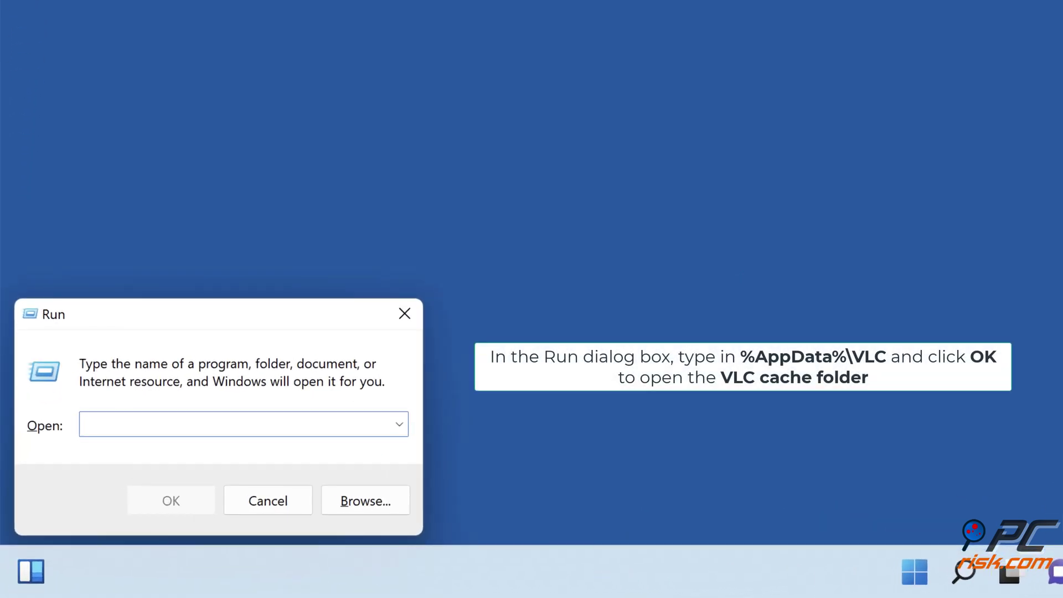
pyautogui.write('%appdata%\\vlc')
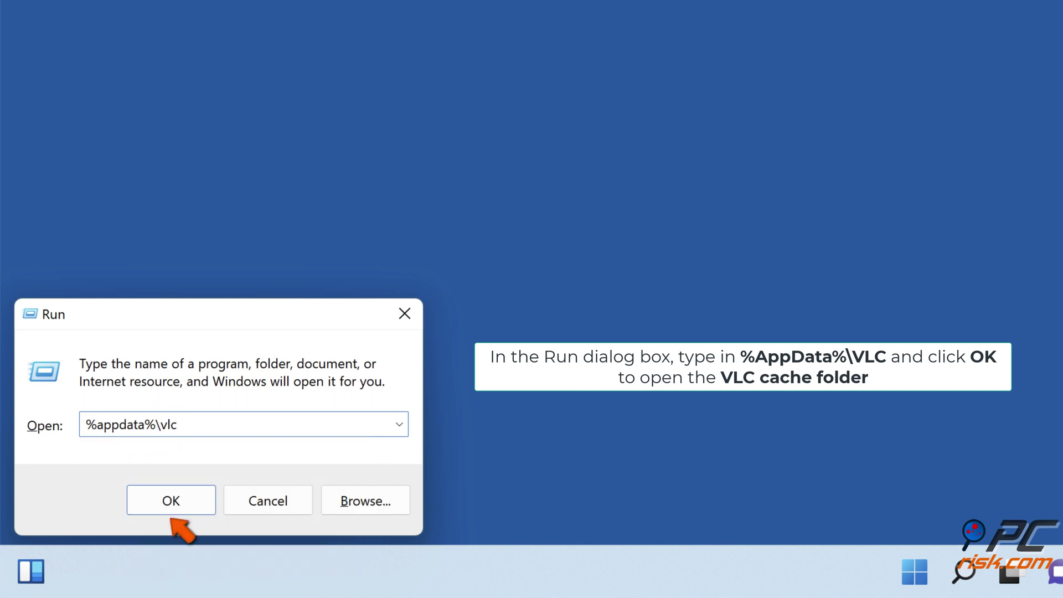
pyautogui.click(171, 512)
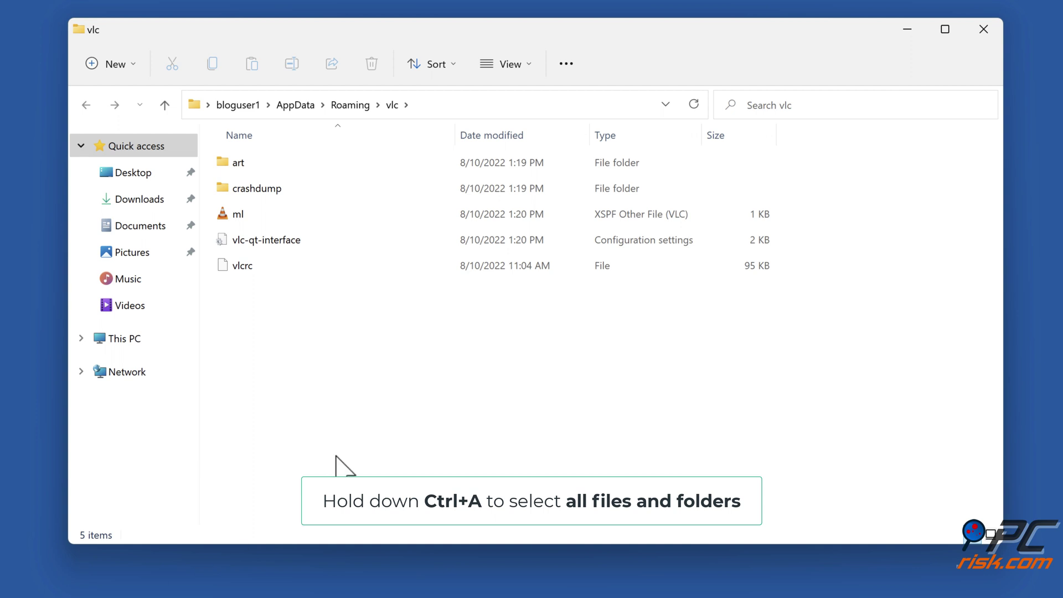
# Select all five items in the vlc AppData folder and delete them
pyautogui.hotkey('ctrl', 'a')
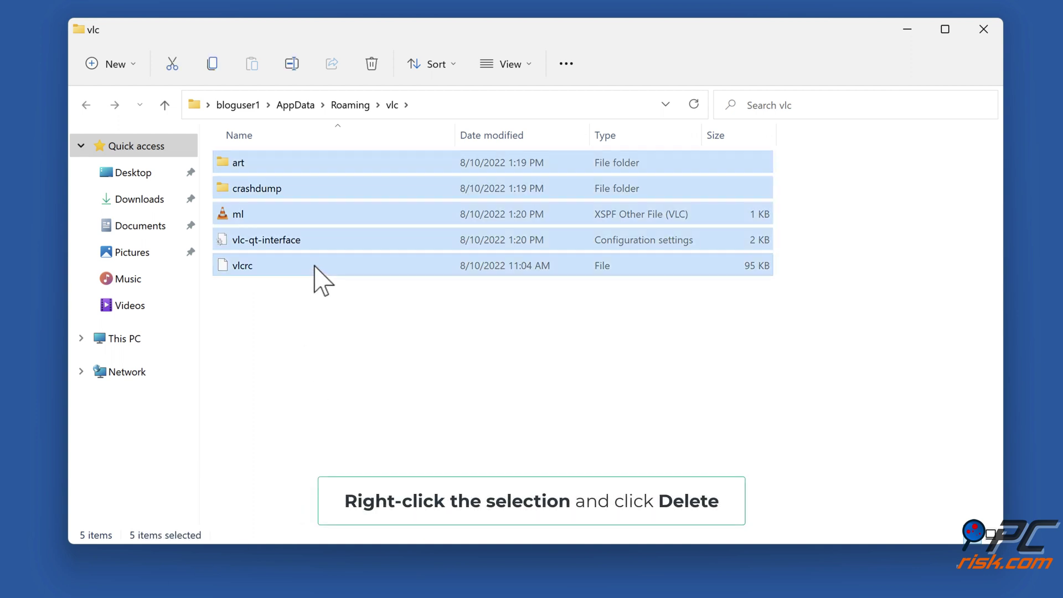
pyautogui.rightClick(323, 279)
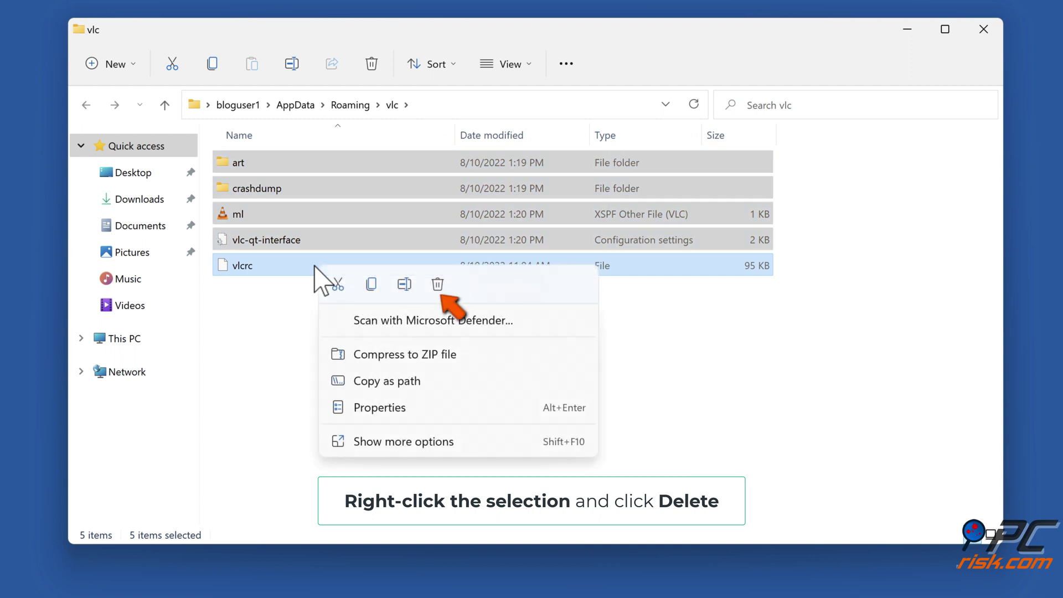
pyautogui.click(438, 285)
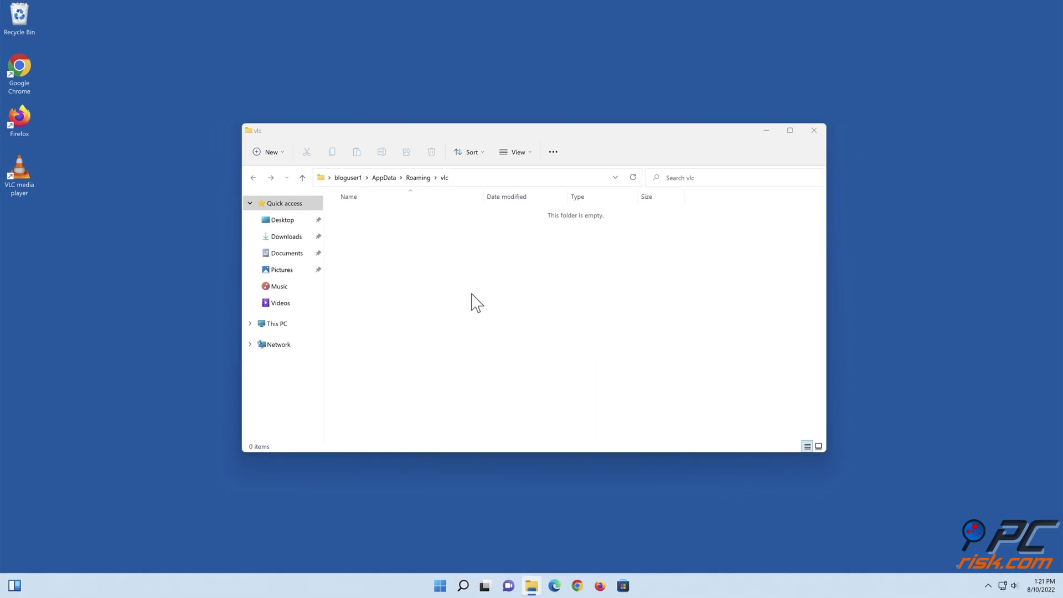
# Close Explorer, launch VLC once, accept the privacy and network policy, then close it
pyautogui.click(813, 135)
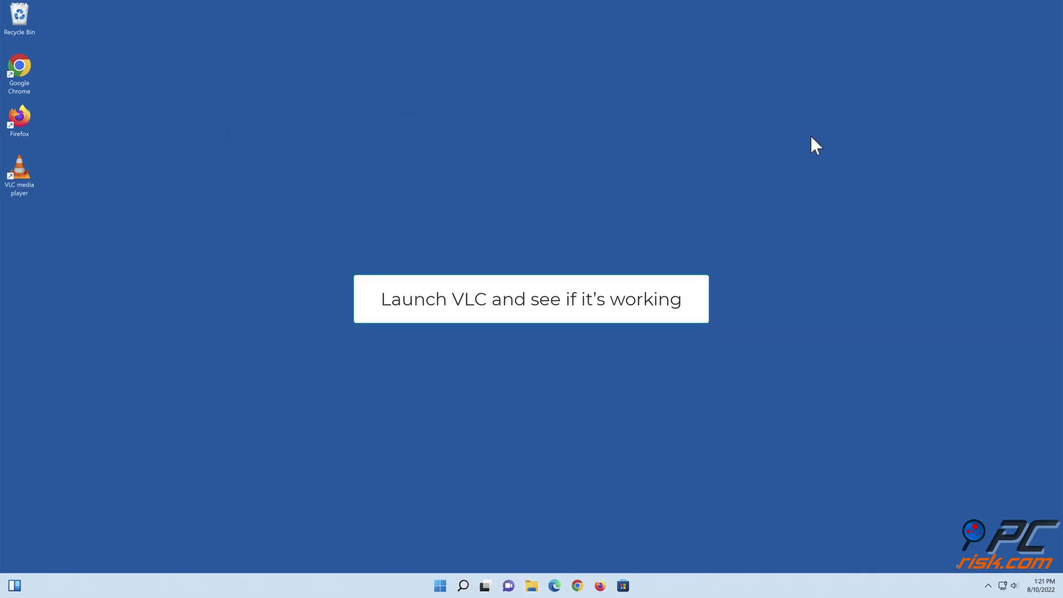
pyautogui.doubleClick(18, 186)
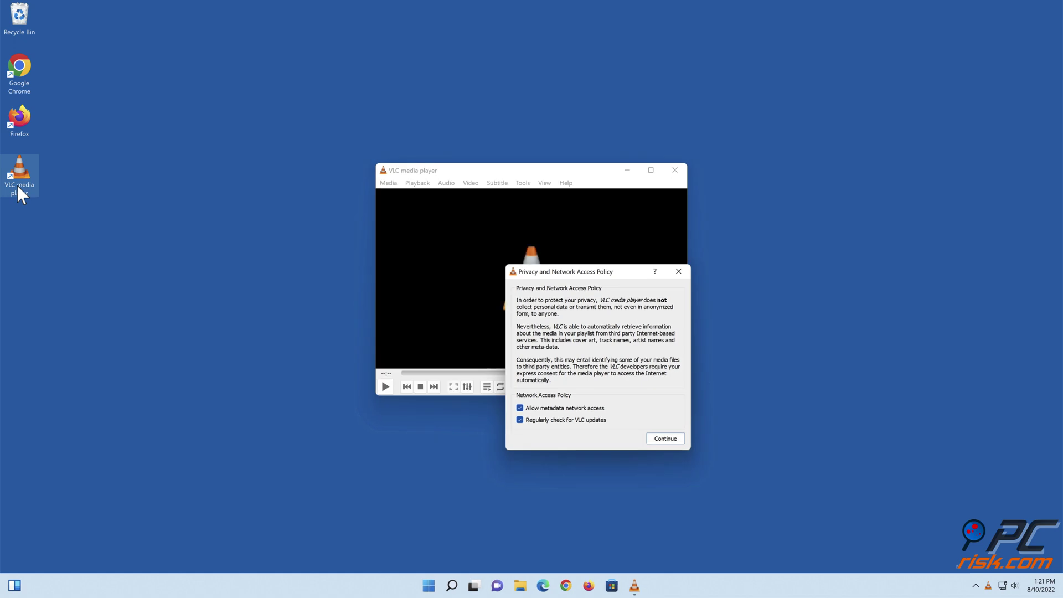
pyautogui.click(665, 438)
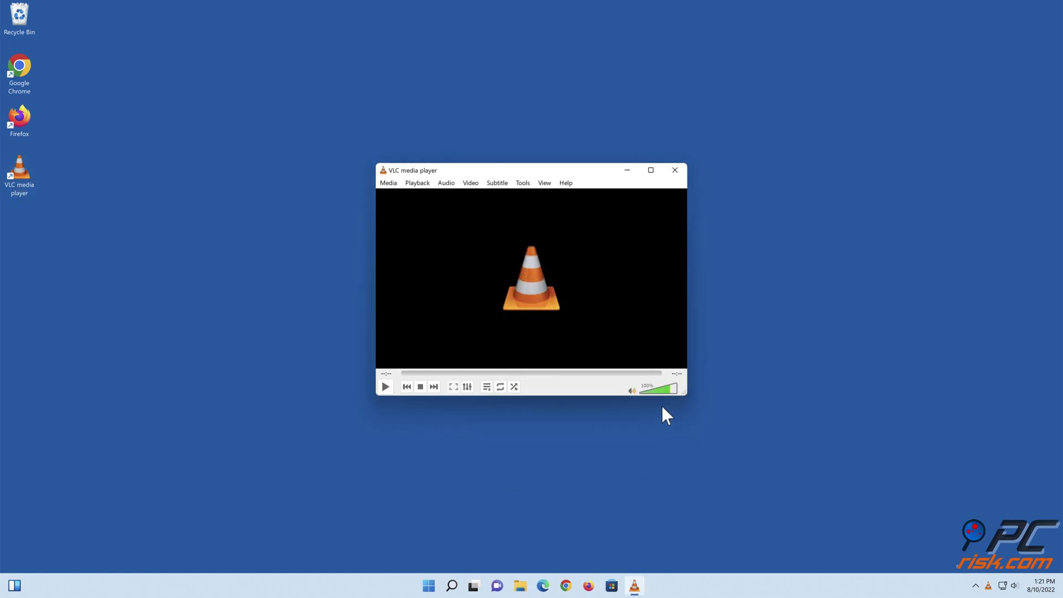
pyautogui.click(675, 171)
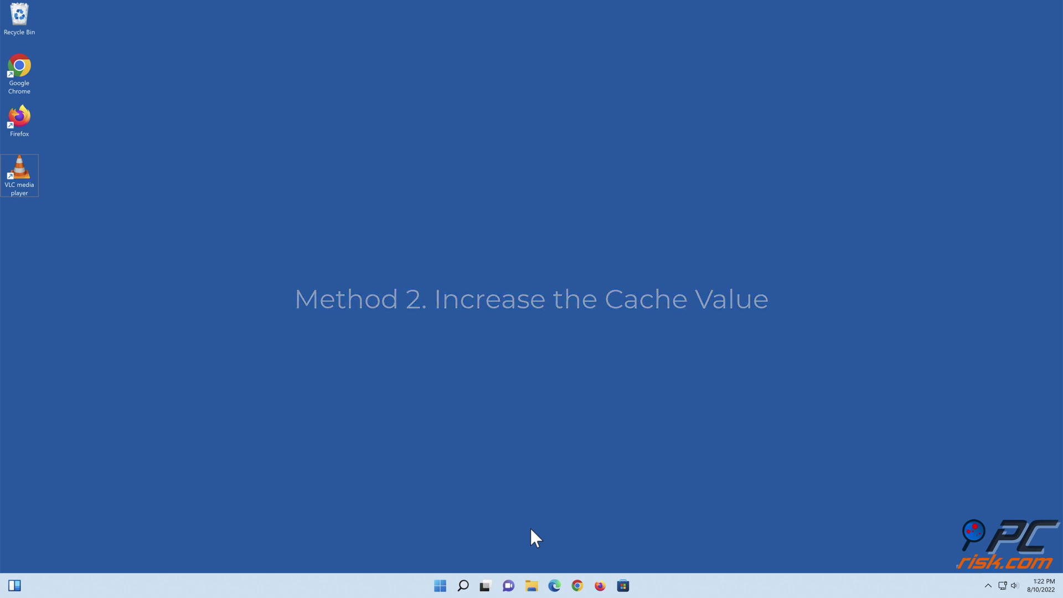
# Relaunch VLC and open Tools > Preferences with Show settings switched to All
pyautogui.doubleClick(15, 181)
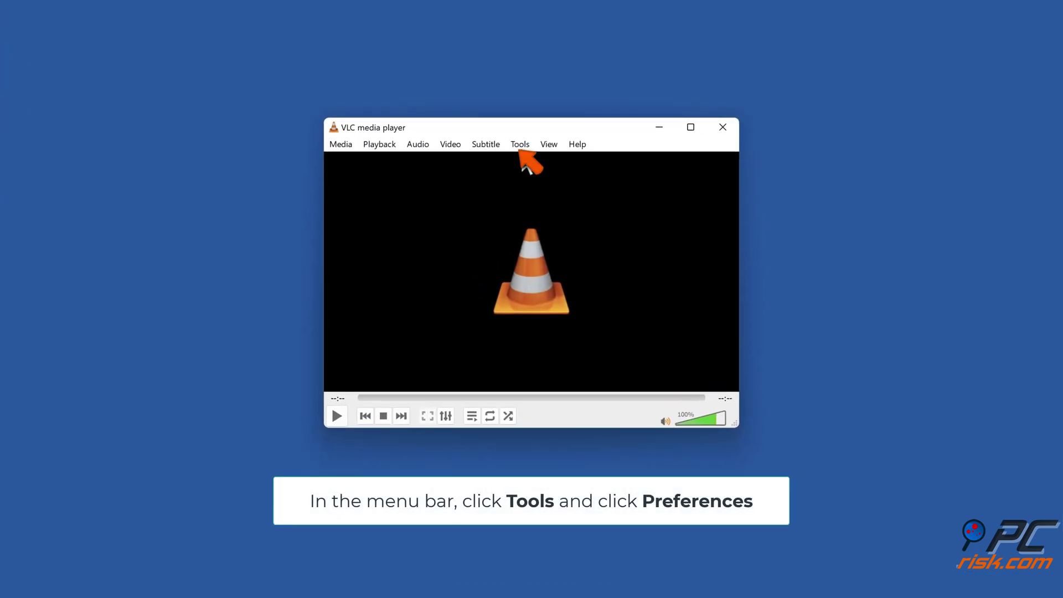
pyautogui.click(519, 145)
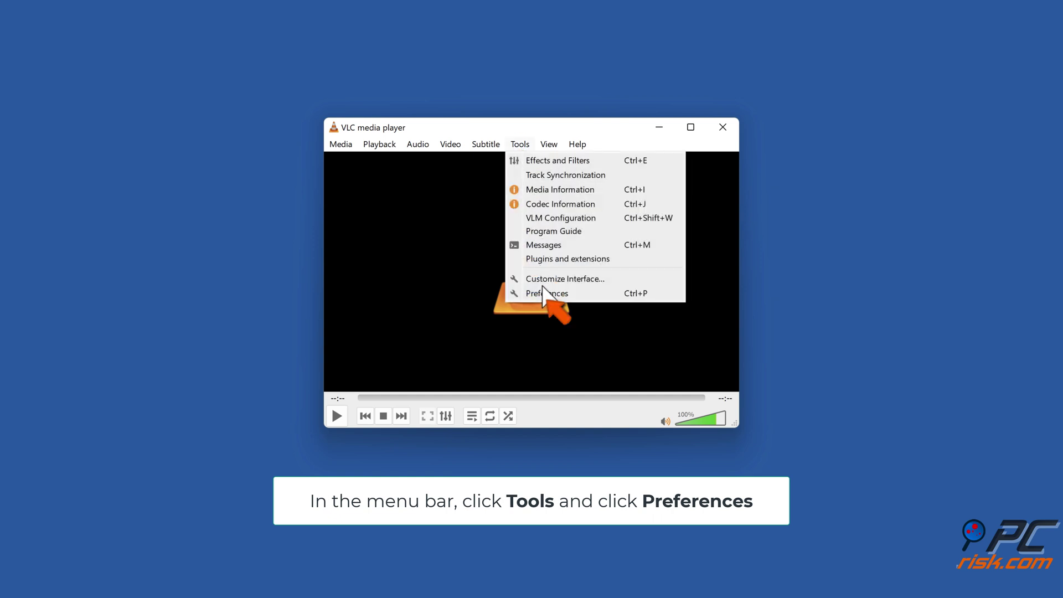
pyautogui.click(547, 294)
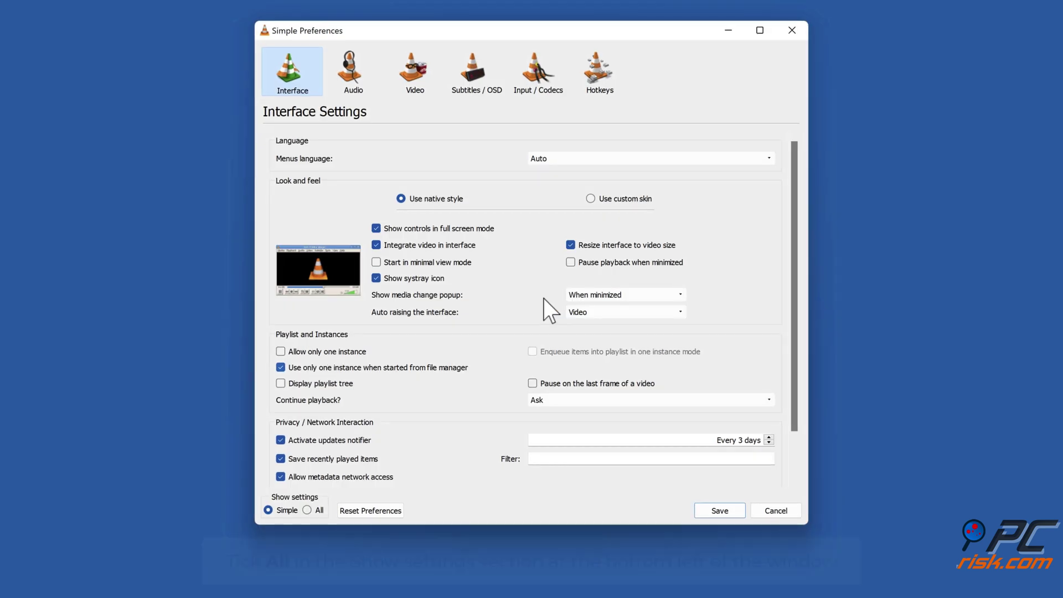
pyautogui.click(307, 511)
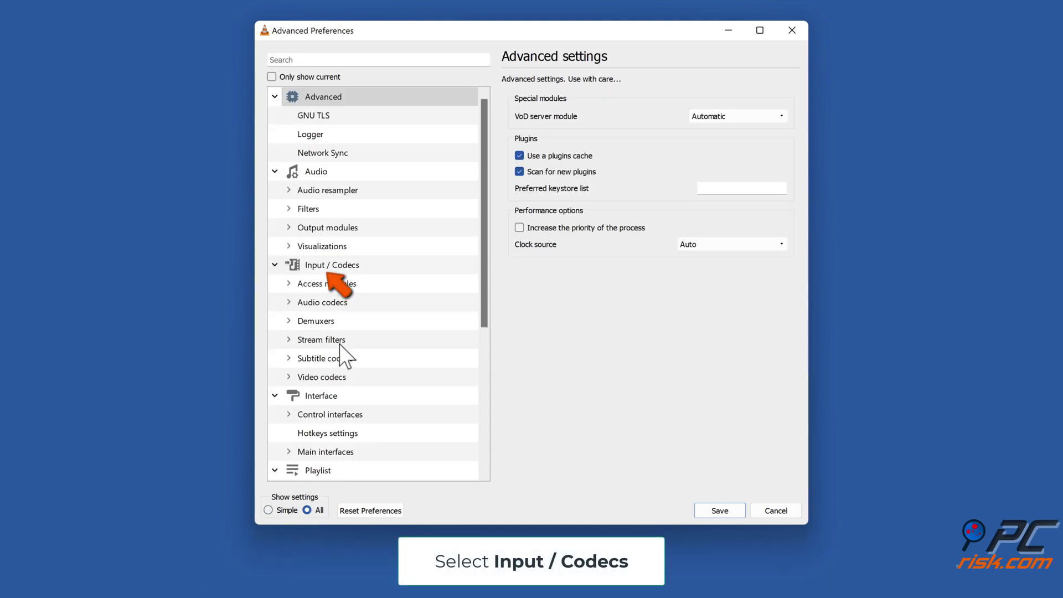
# In Input / Codecs, change File caching from 1000 to 2000 ms and save
pyautogui.click(336, 270)
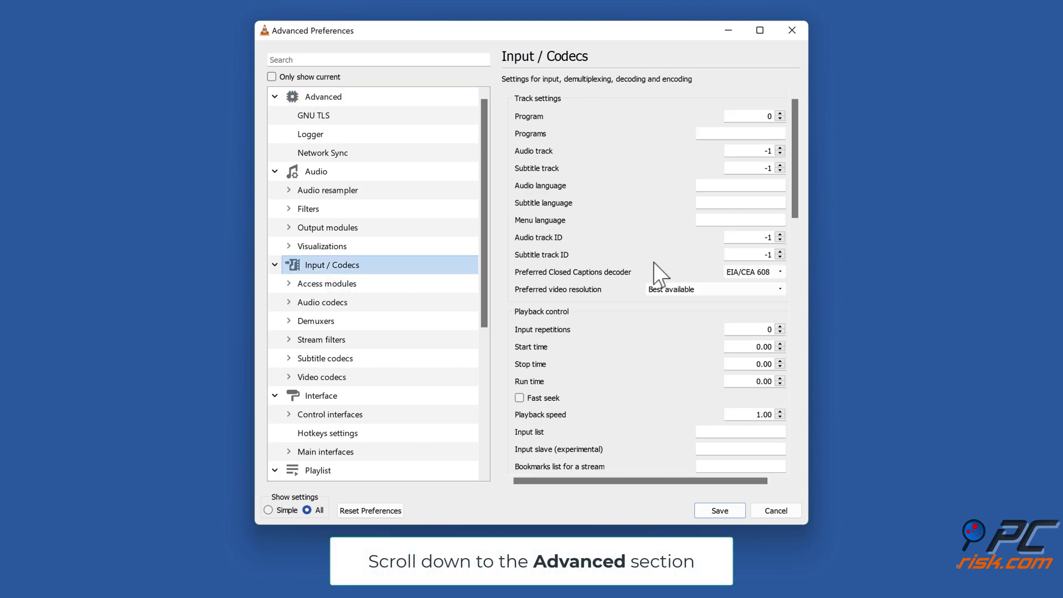
pyautogui.scroll(-15, 655, 263)
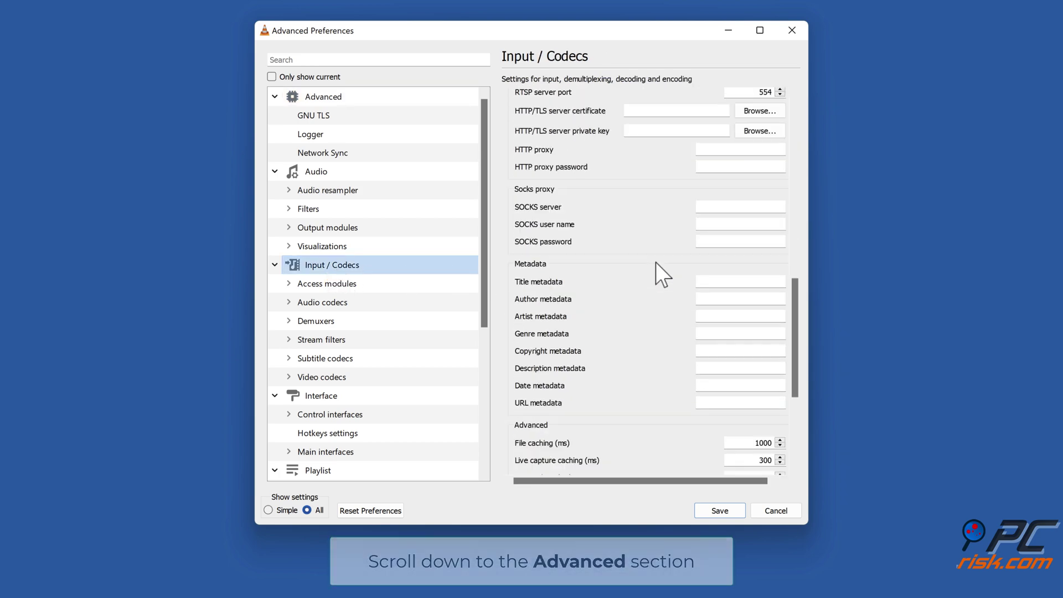
pyautogui.scroll(-5, 656, 262)
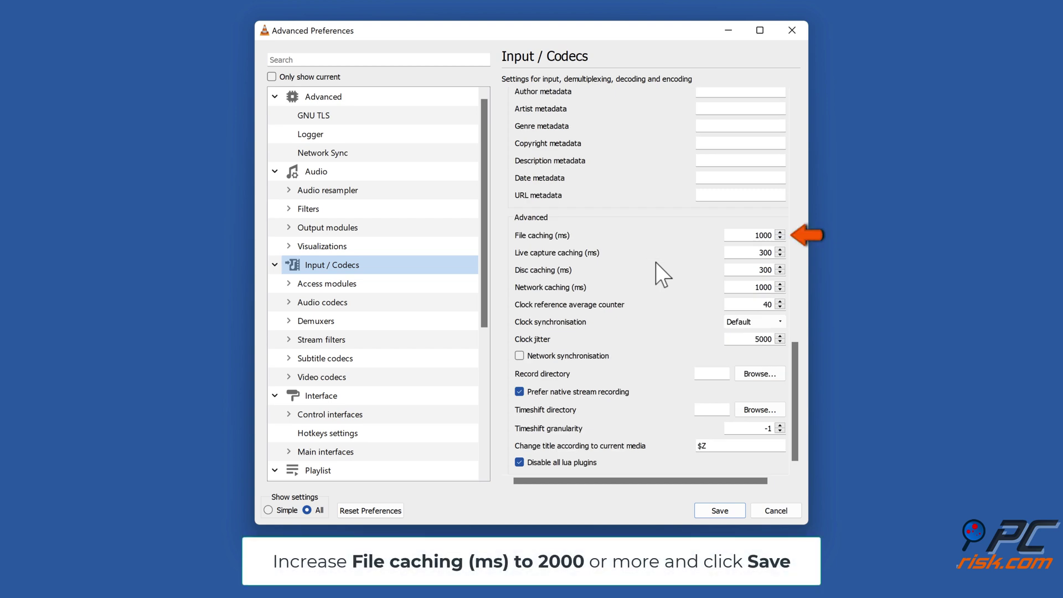
pyautogui.click(742, 235)
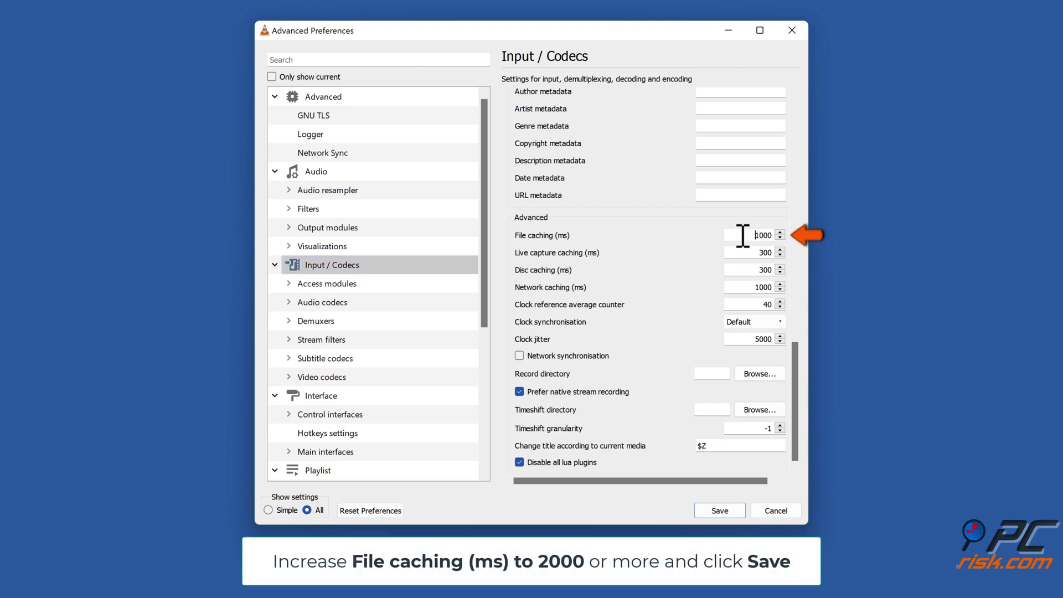
pyautogui.moveTo(750, 236); pyautogui.dragTo(773, 236)
pyautogui.write('2000')
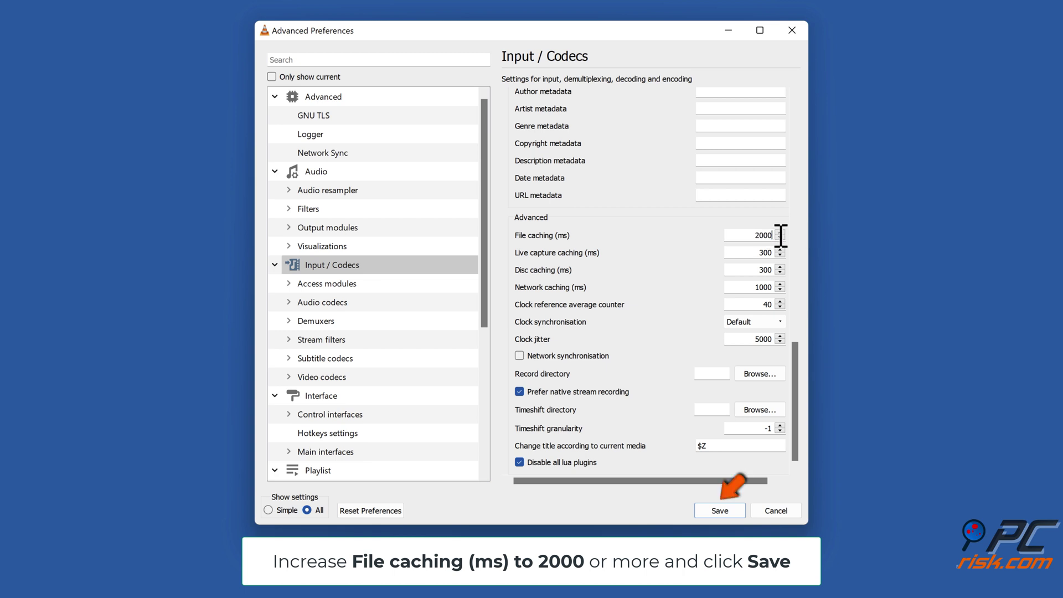
pyautogui.click(722, 513)
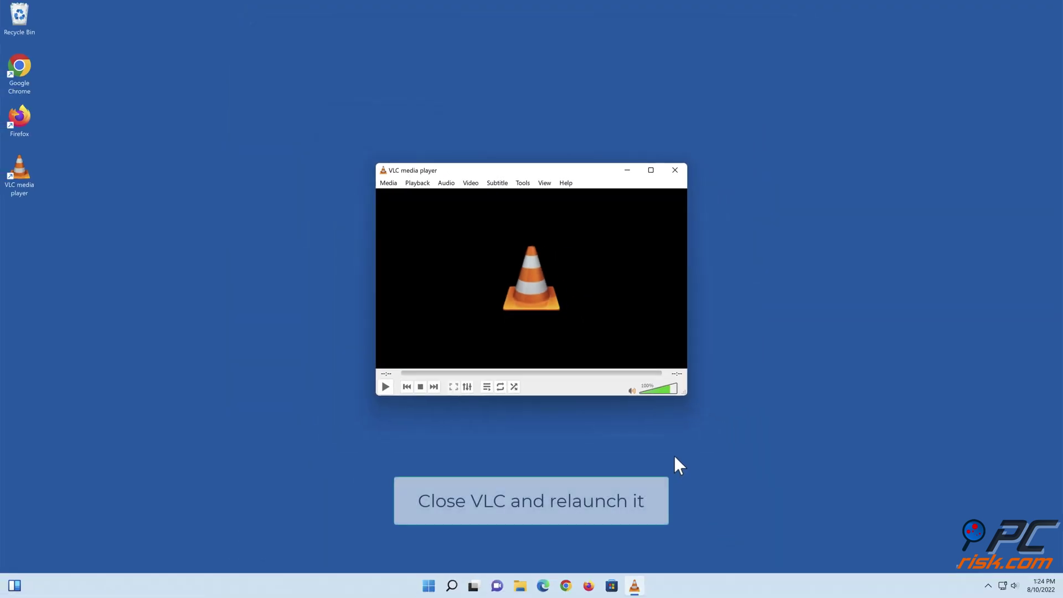
# Close VLC, relaunch it from the desktop, and open Tools > Preferences
pyautogui.click(675, 170)
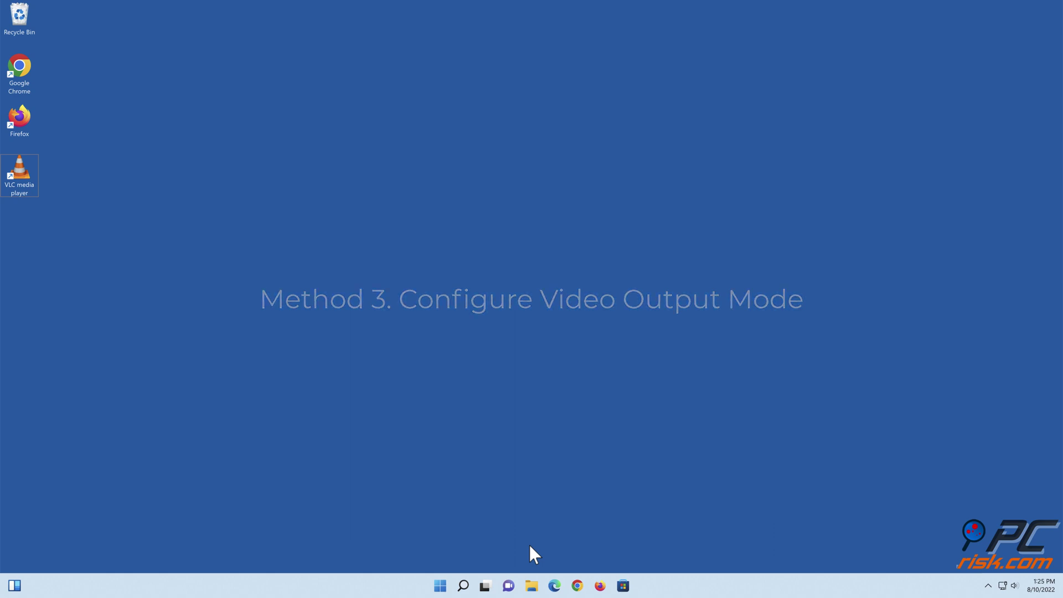
pyautogui.doubleClick(28, 188)
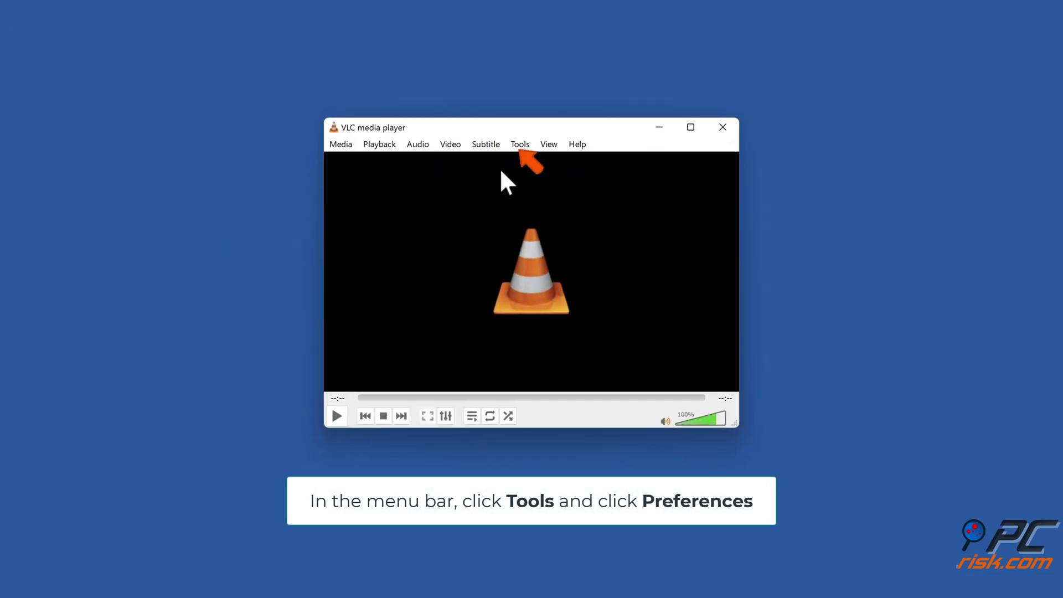
pyautogui.click(521, 145)
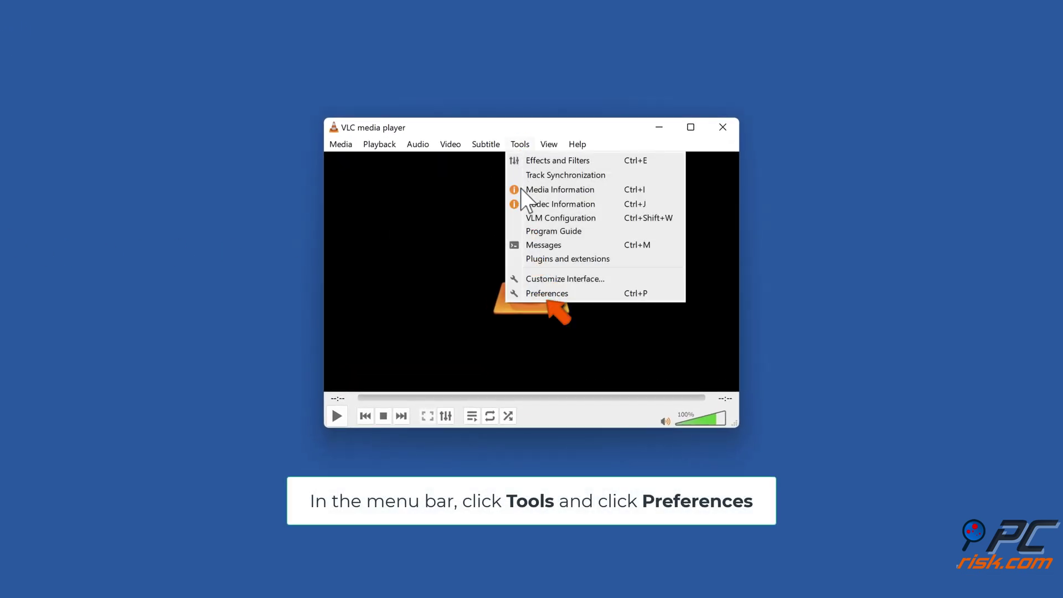
pyautogui.click(545, 296)
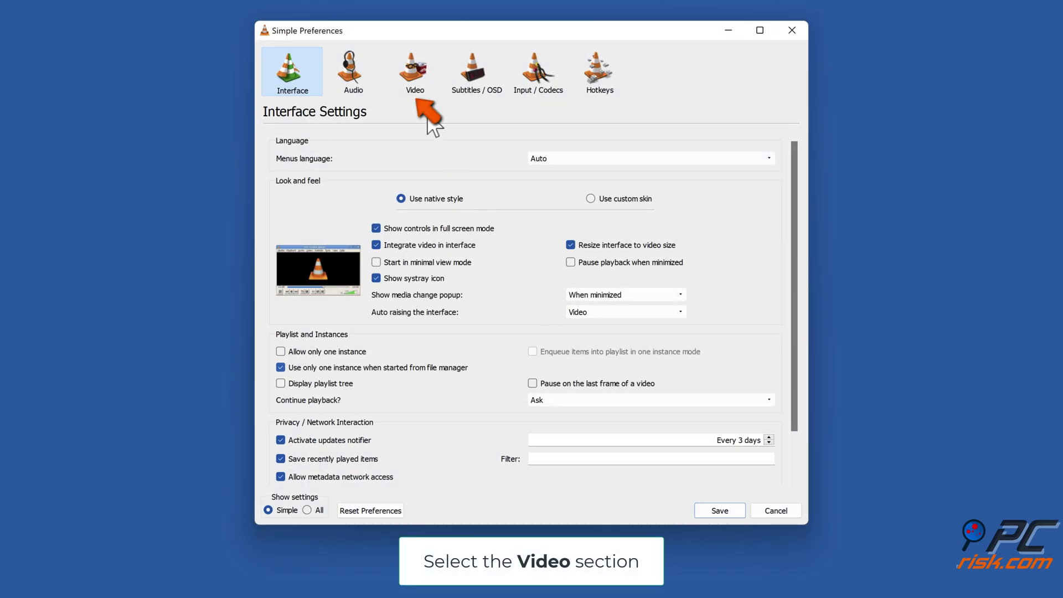
# On the Video page, enable video and window decorations, choose DirectX (DirectDraw) output, and save
pyautogui.click(415, 92)
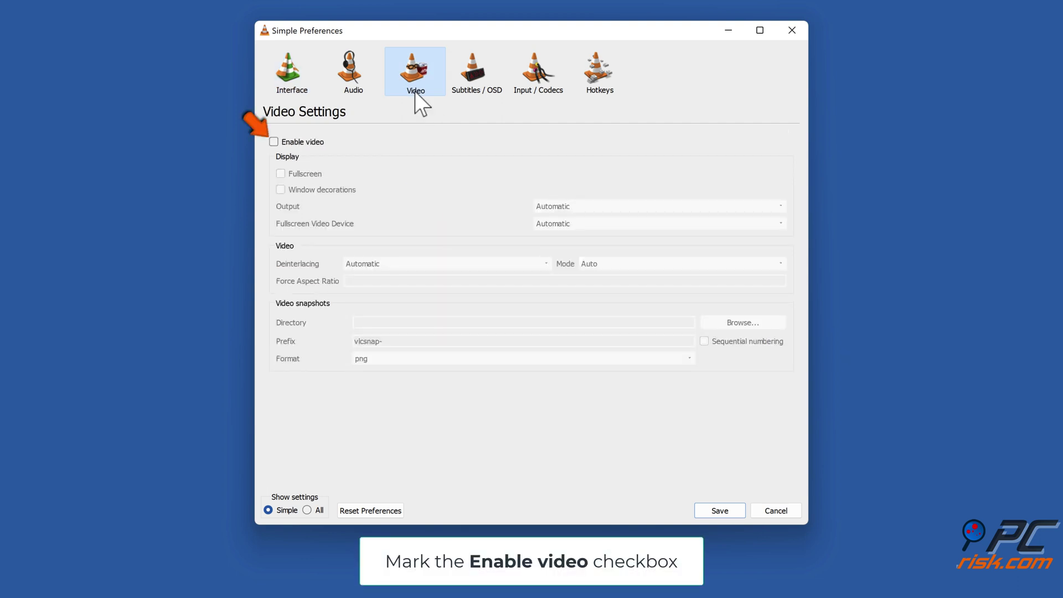
pyautogui.click(274, 143)
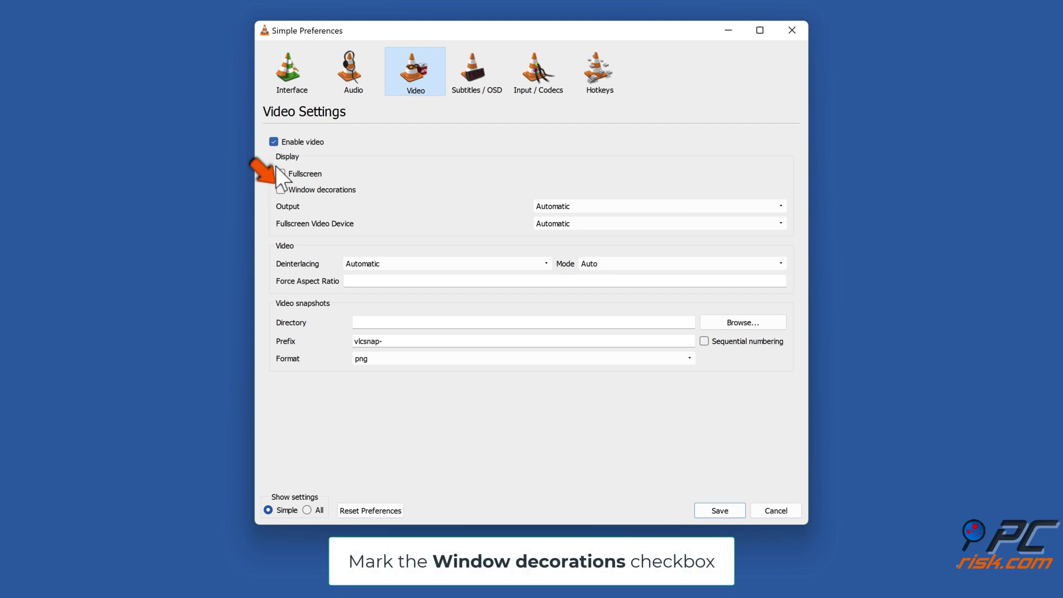
pyautogui.click(281, 190)
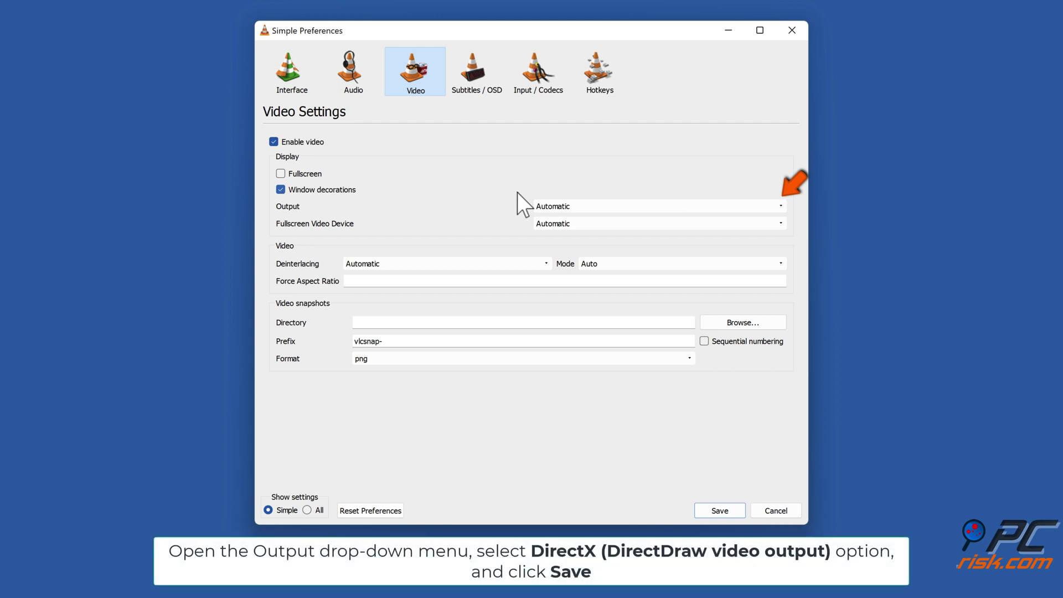
pyautogui.click(781, 207)
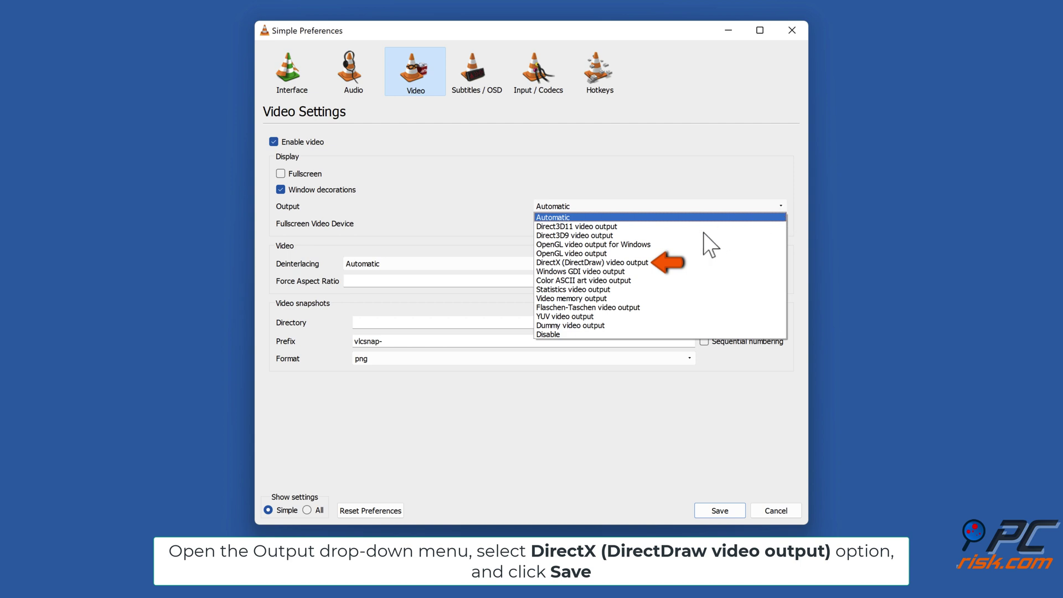
pyautogui.click(603, 263)
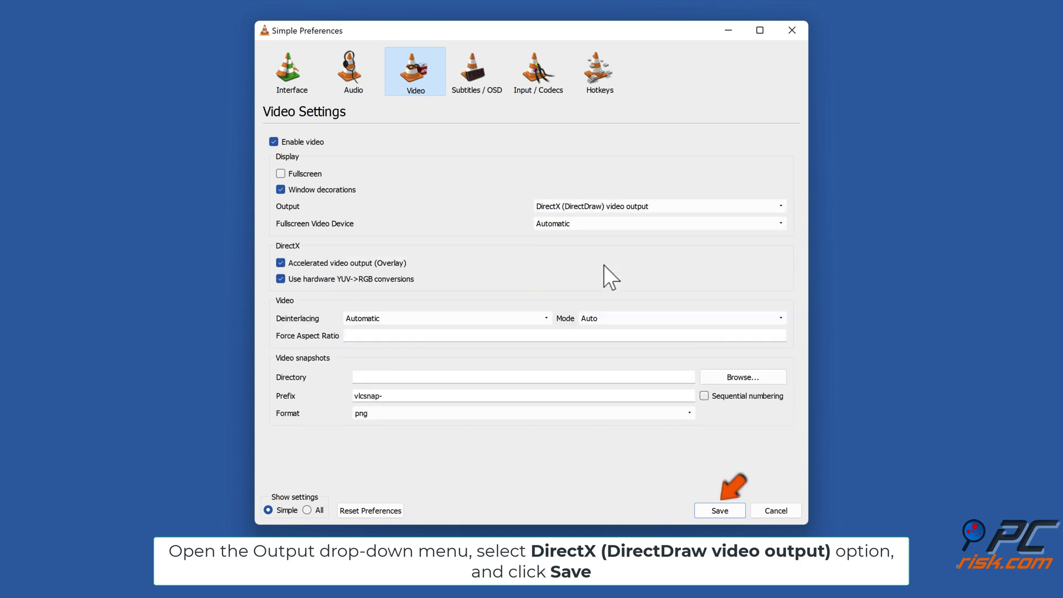
pyautogui.click(720, 512)
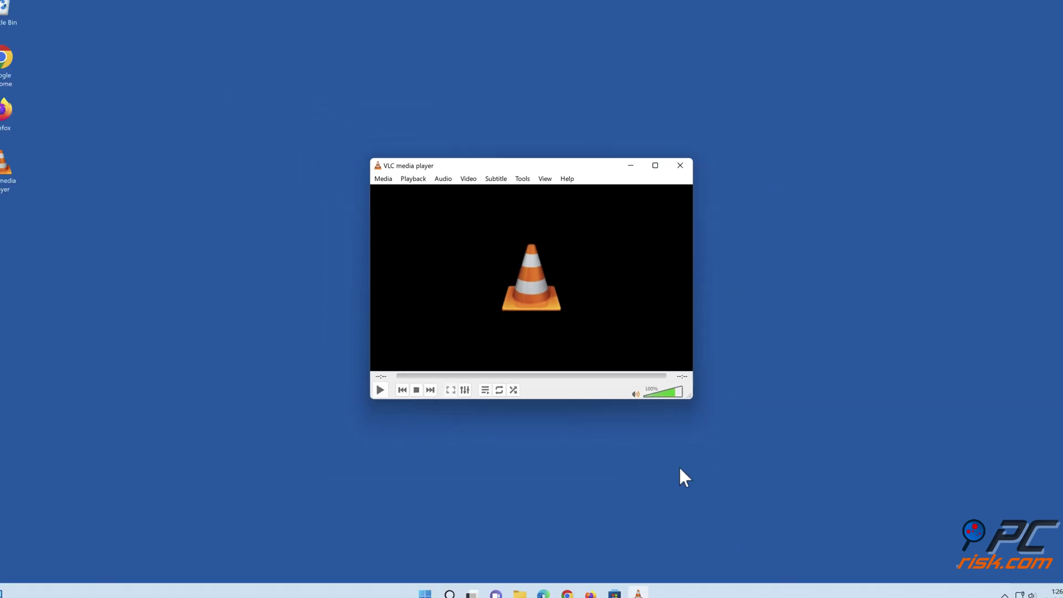
# Close and relaunch VLC, then open Preferences with Show settings set to All
pyautogui.click(676, 171)
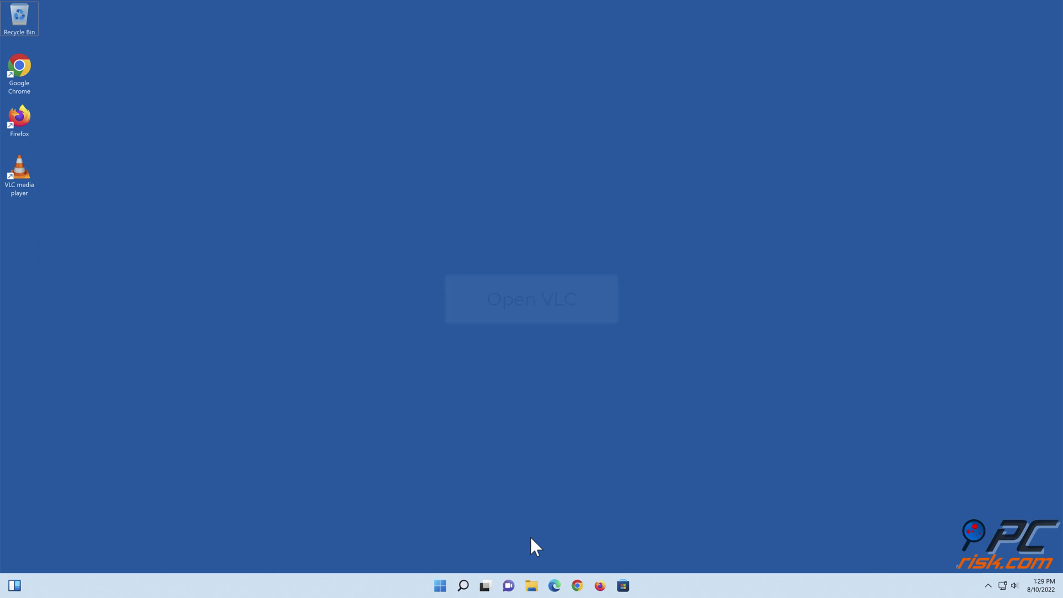
pyautogui.doubleClick(25, 185)
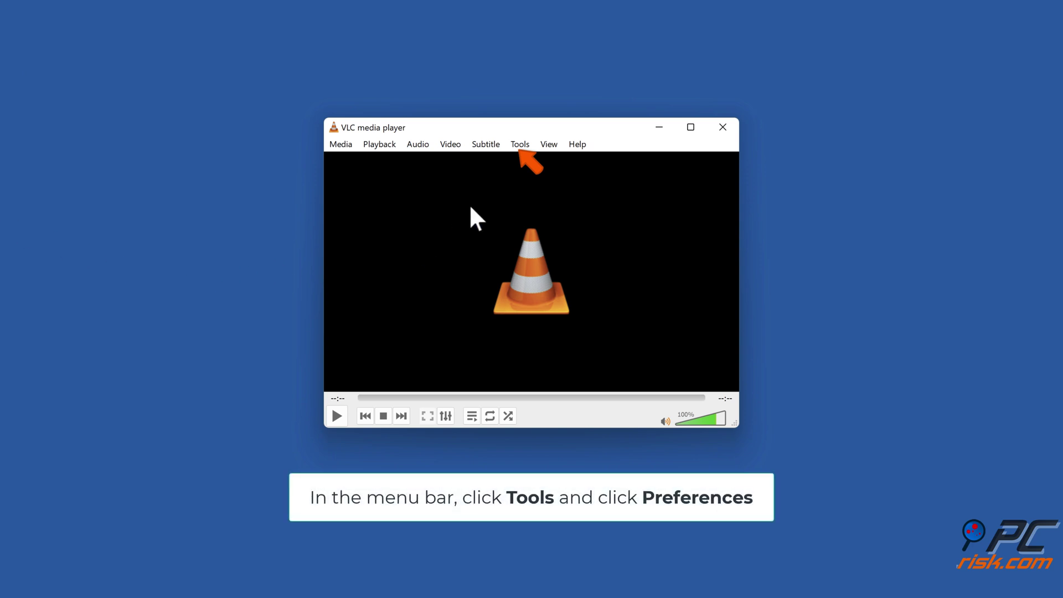
pyautogui.click(521, 145)
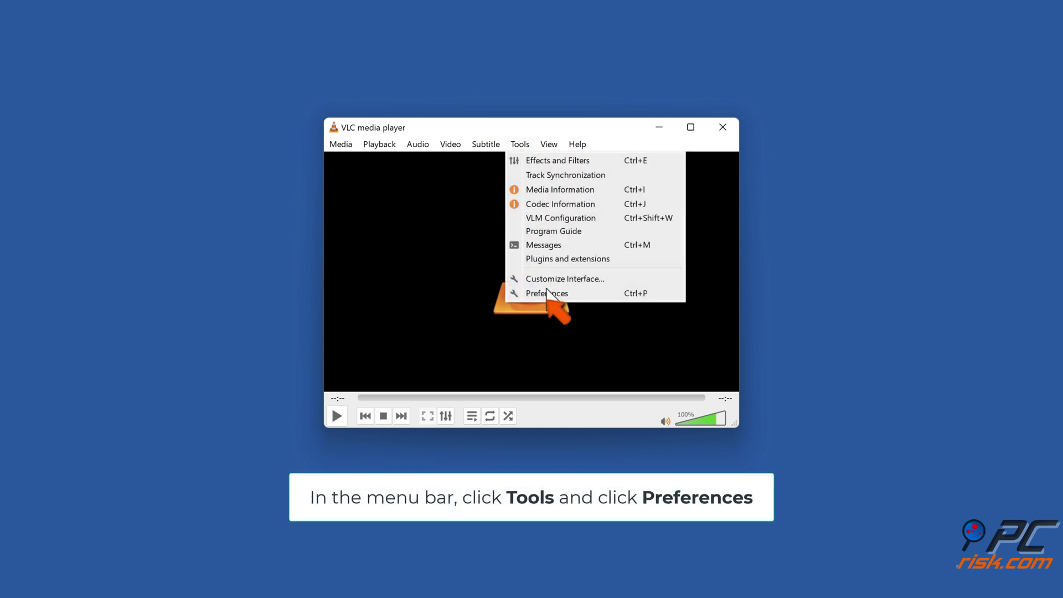
pyautogui.click(547, 293)
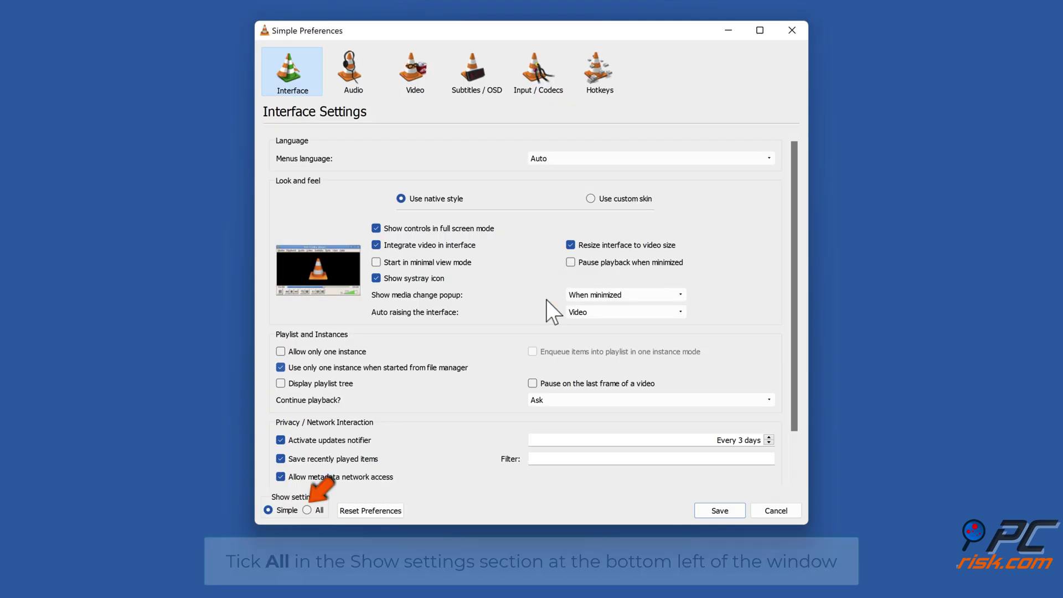
pyautogui.click(307, 511)
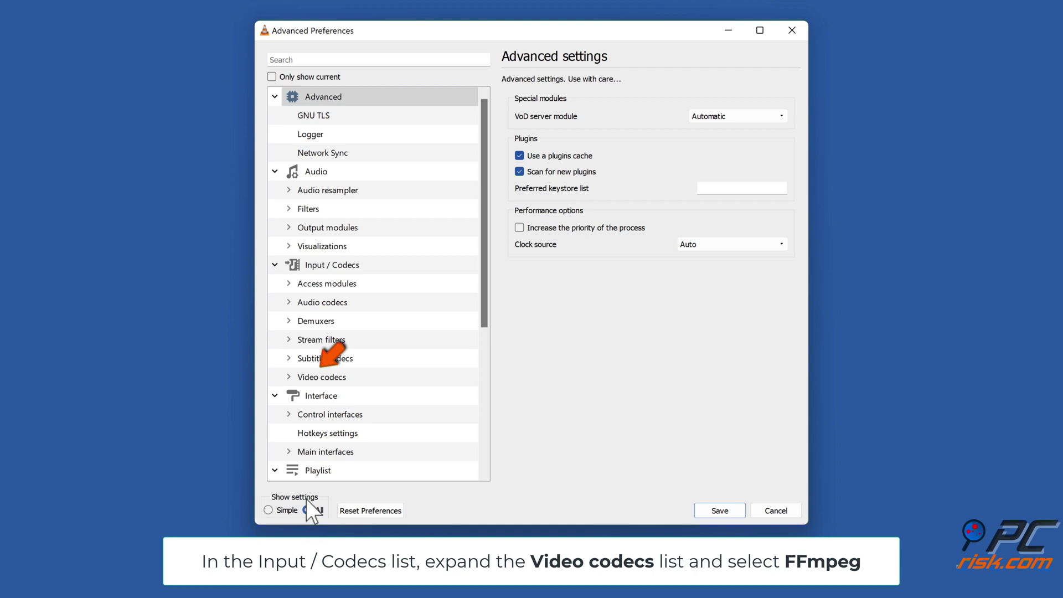
# Under Video codecs > FFmpeg, set Hardware decoding to Disable and save
pyautogui.click(289, 377)
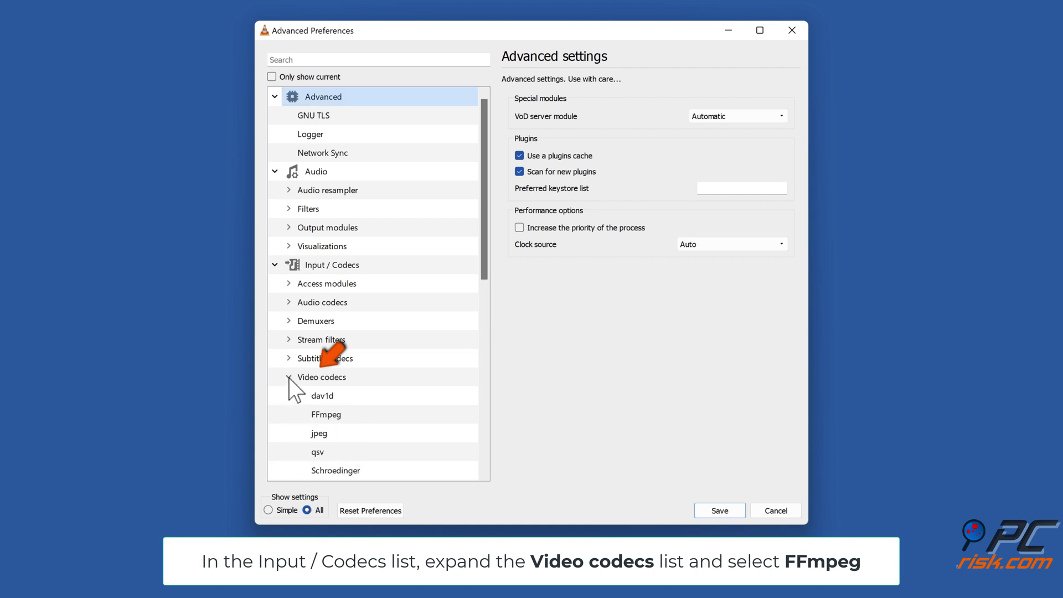
pyautogui.click(326, 415)
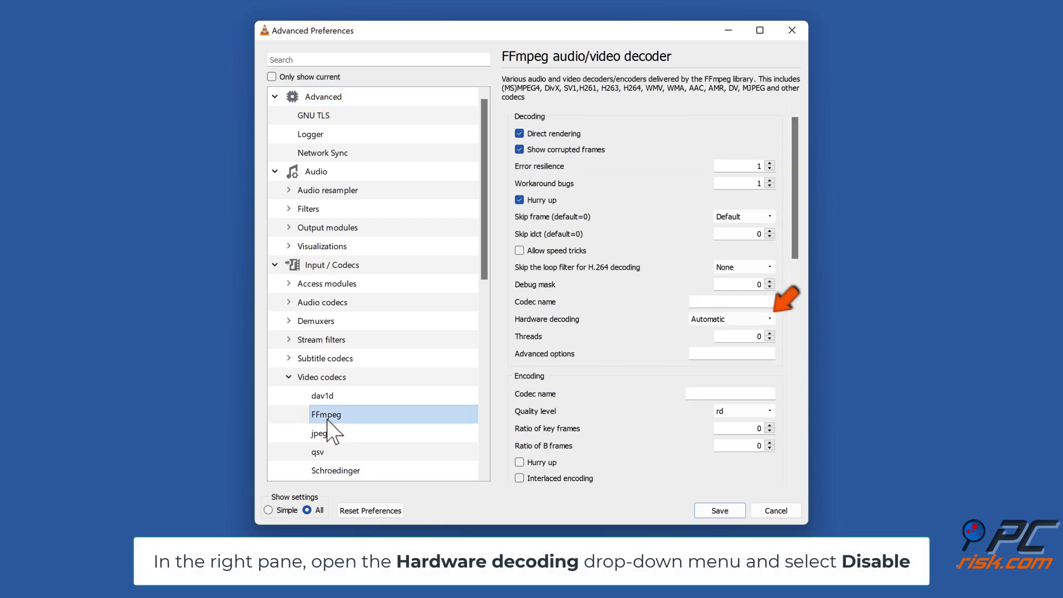
pyautogui.click(769, 319)
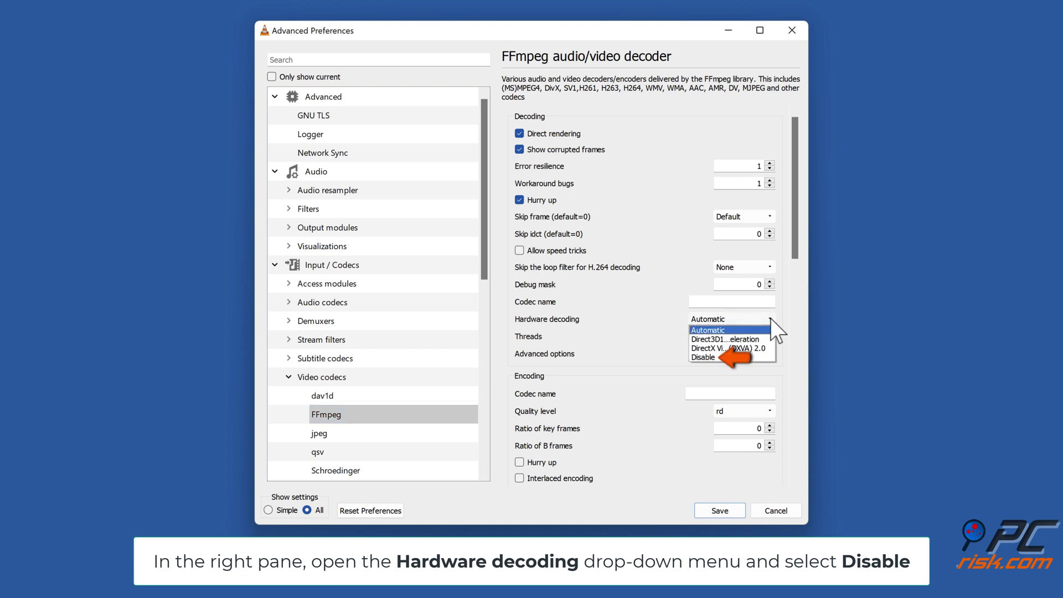
pyautogui.click(702, 358)
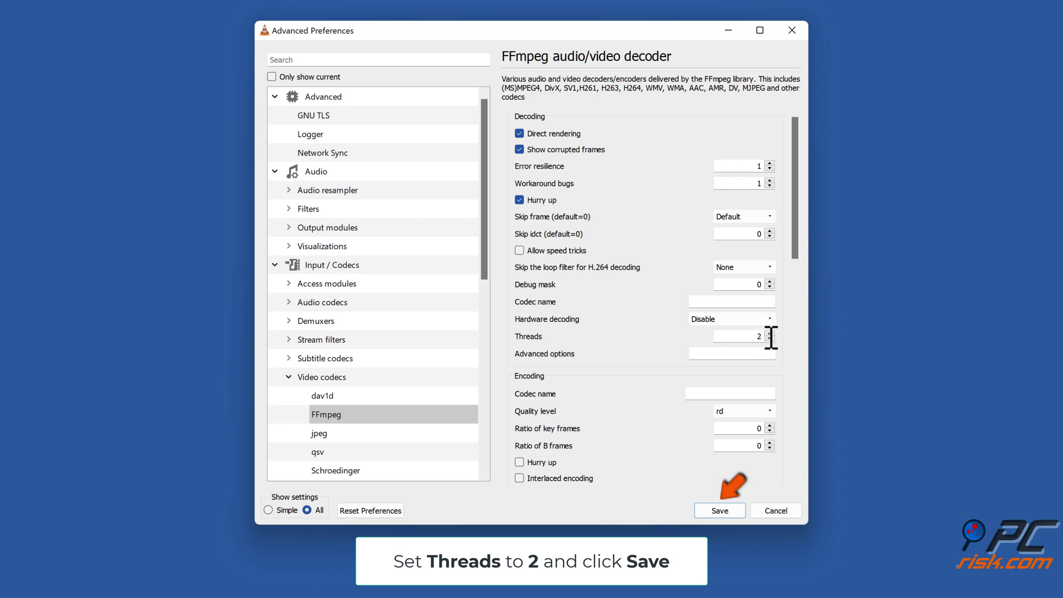
pyautogui.click(720, 512)
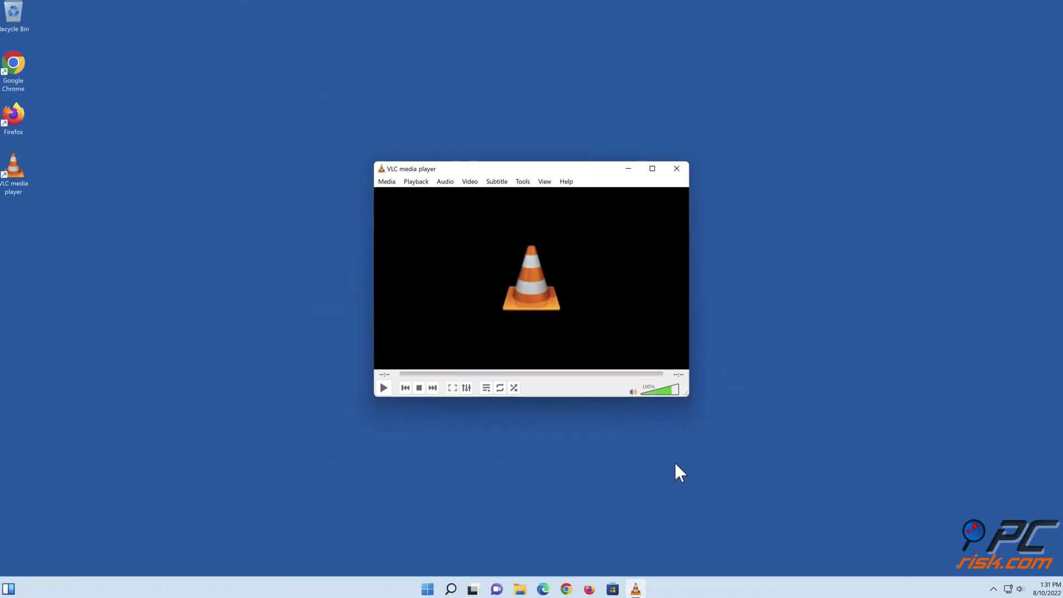